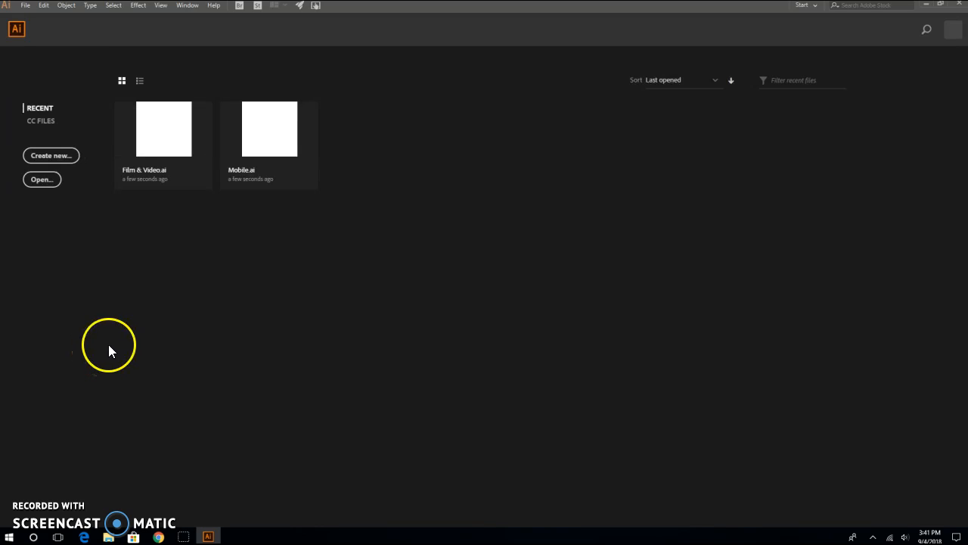
# - Start a new Art & Illustration document and name it with the user's surname followed by _Sticker
pyautogui.click(51, 162)
pyautogui.click(52, 157)
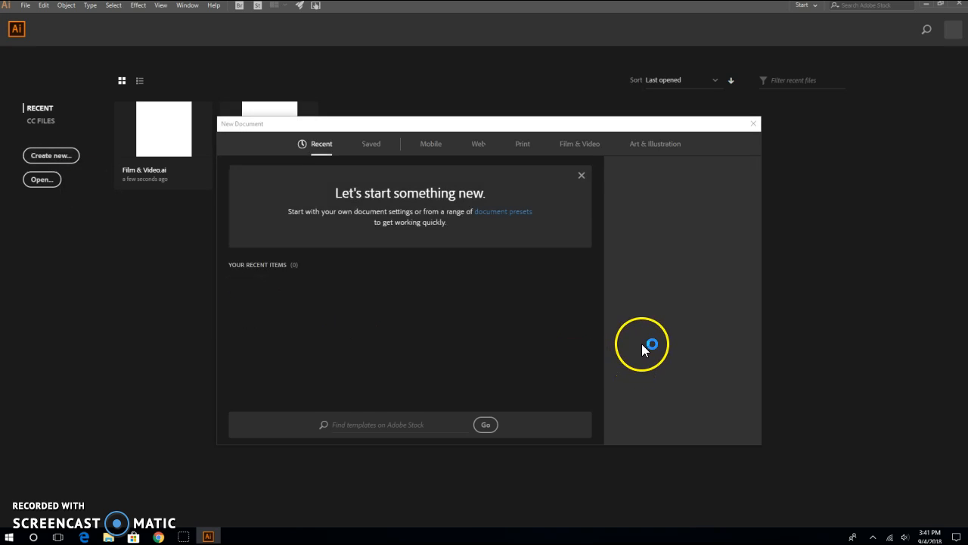
pyautogui.click(664, 151)
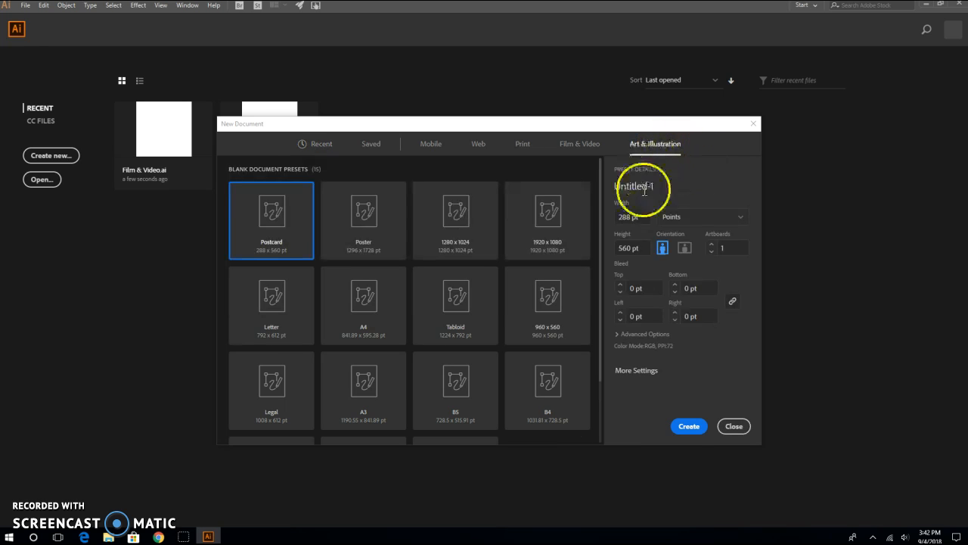
pyautogui.click(664, 185)
pyautogui.doubleClick(664, 186)
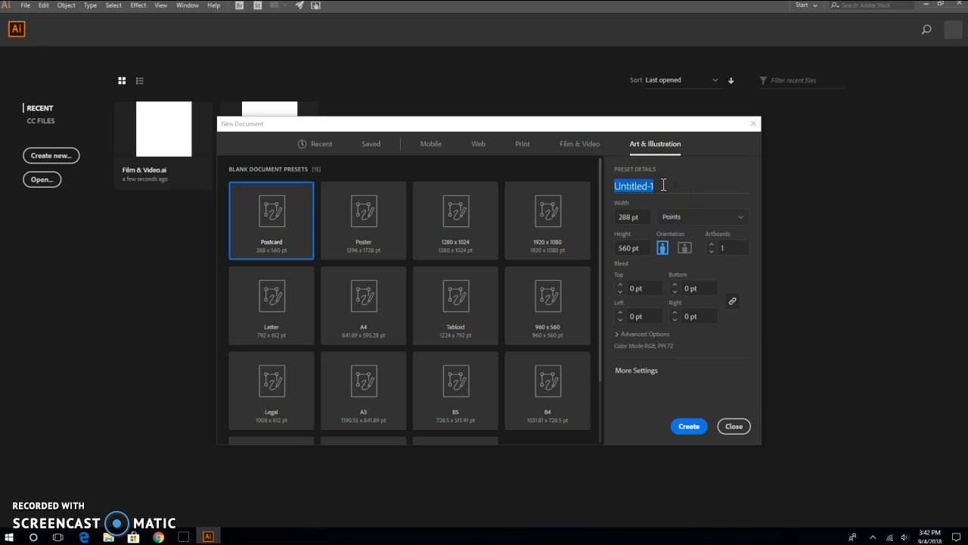
pyautogui.write('Schlegel_Sticker')
# - Switch the document units to Inches, set the height to 6 in, and create the document
pyautogui.click(735, 218)
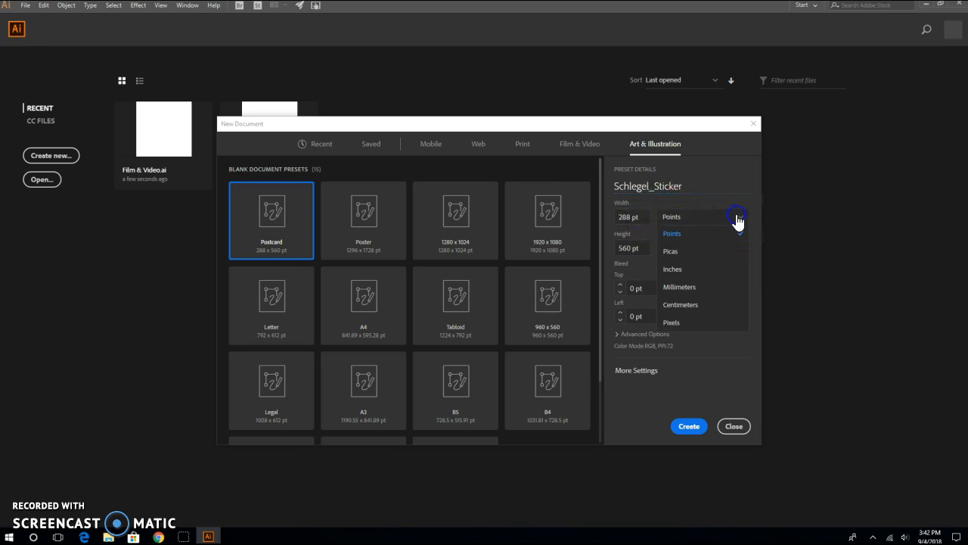
pyautogui.click(677, 269)
pyautogui.click(639, 218)
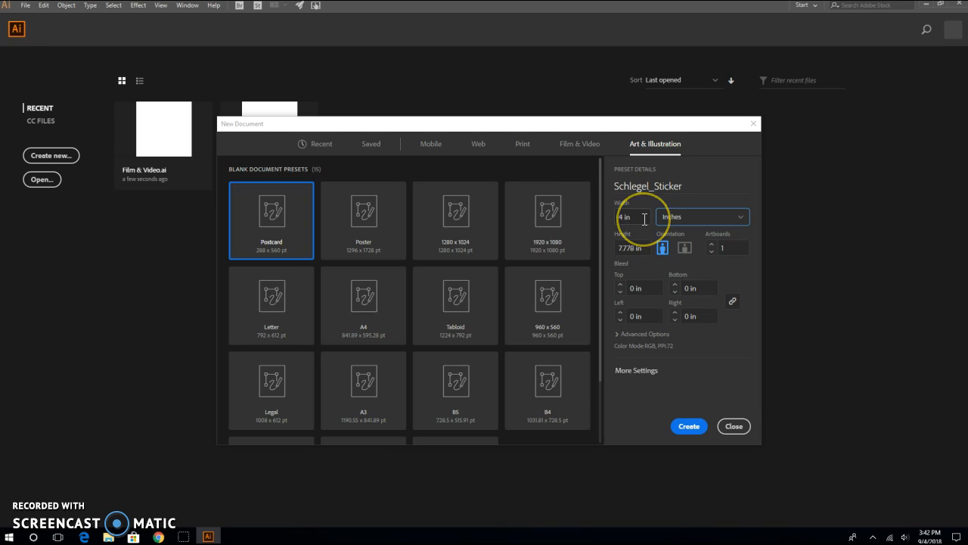
pyautogui.moveTo(622, 218); pyautogui.dragTo(616, 218)
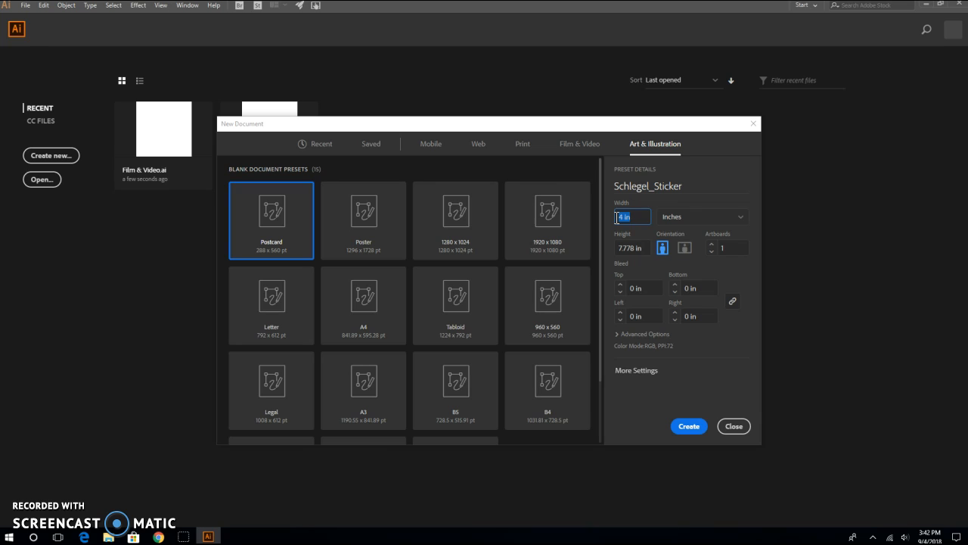
pyautogui.click(647, 250)
pyautogui.write('6')
pyautogui.click(689, 423)
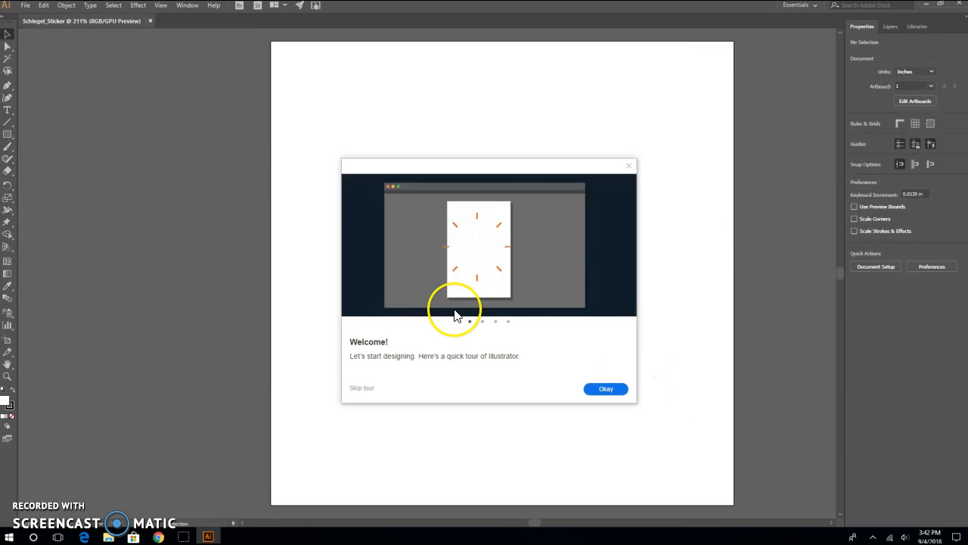
# - Dismiss the welcome tour and add point text with the person's first name on the artboard
pyautogui.click(631, 165)
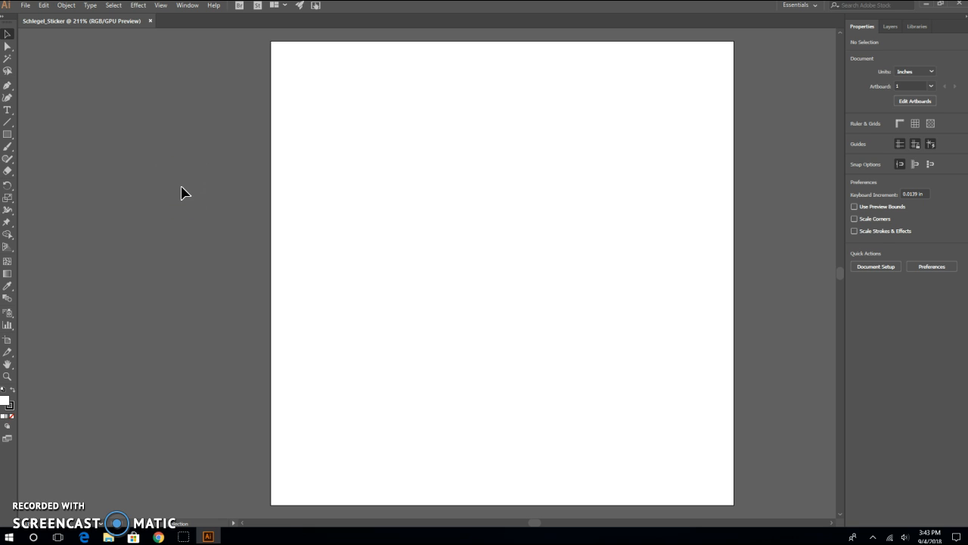
pyautogui.click(6, 112)
pyautogui.click(347, 185)
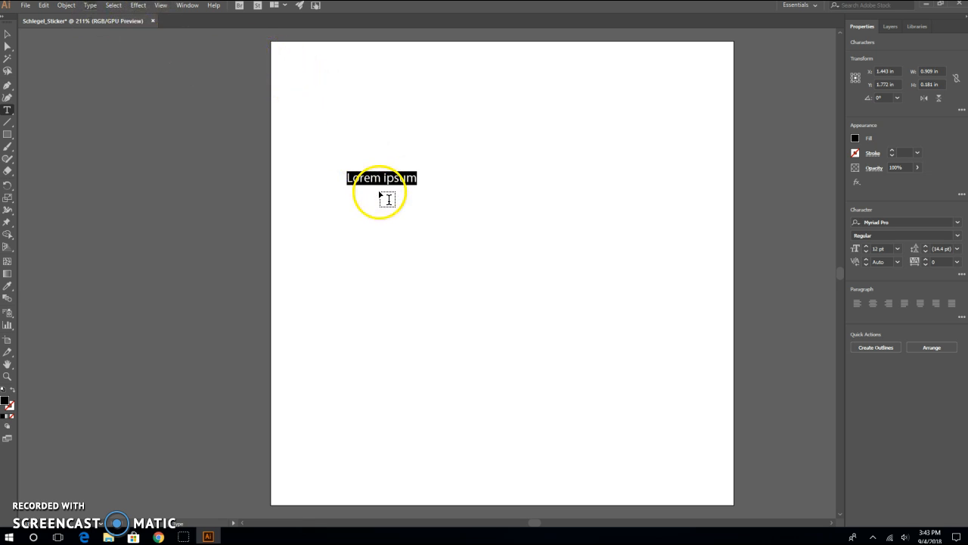
pyautogui.write('Kristen')
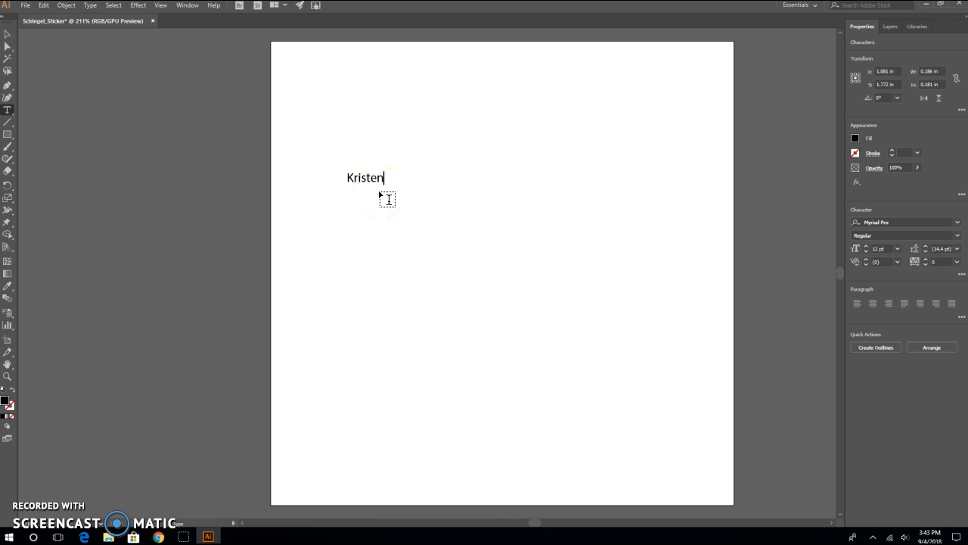
# - Select the text object and change its font to Franklin Gothic Heavy Regular
pyautogui.click(7, 34)
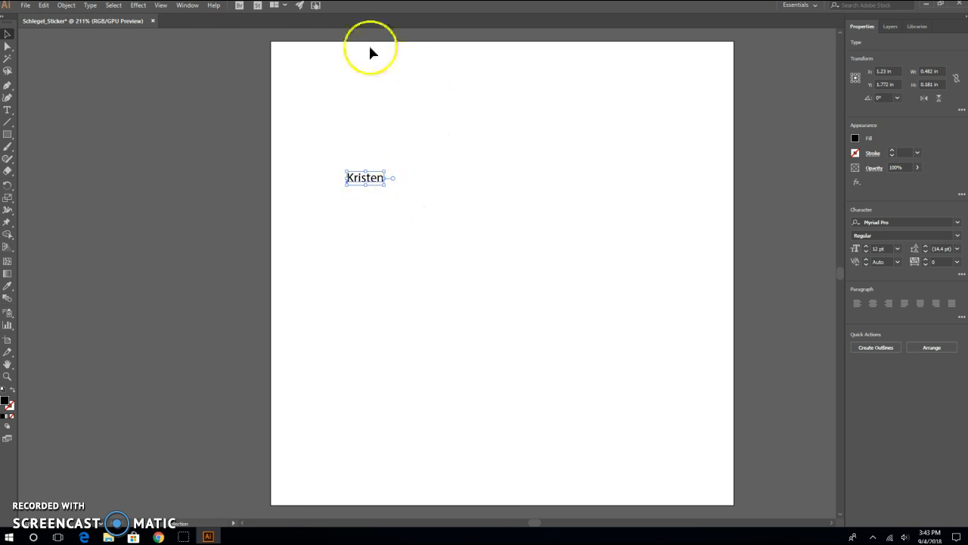
pyautogui.click(90, 6)
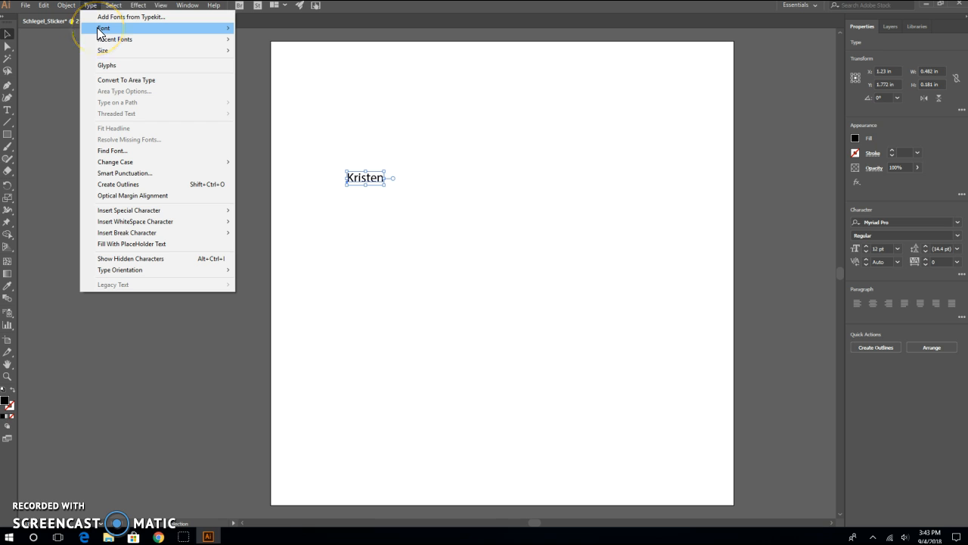
pyautogui.moveTo(97, 29)
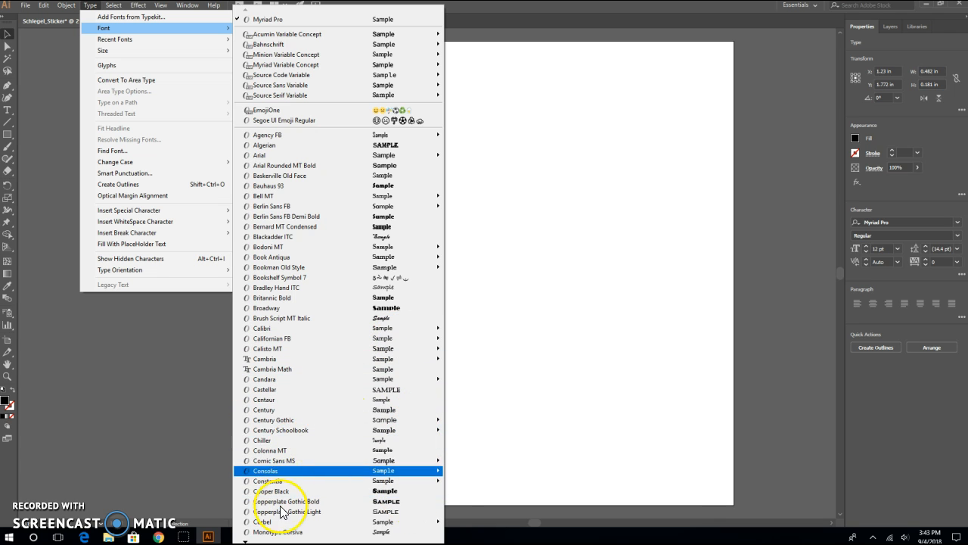
pyautogui.moveTo(244, 539)
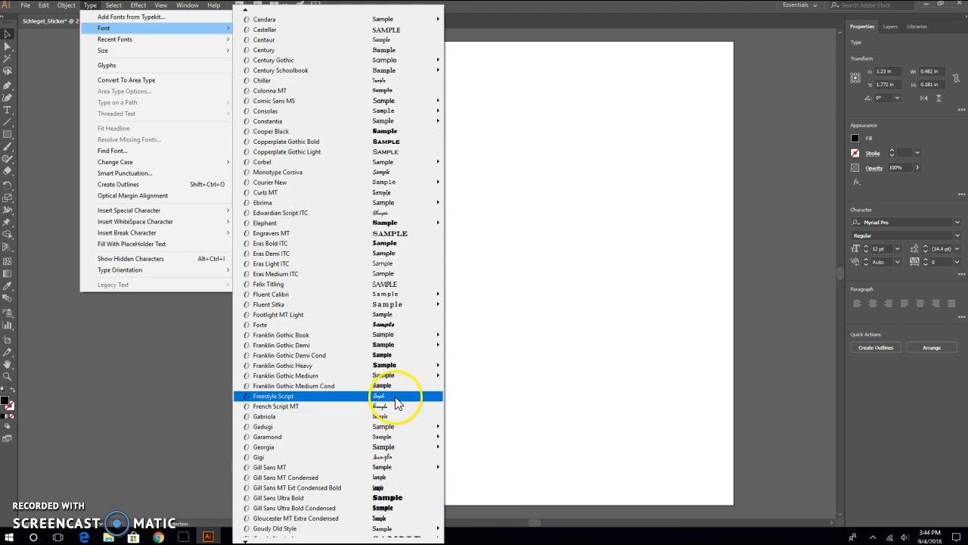
pyautogui.moveTo(399, 368)
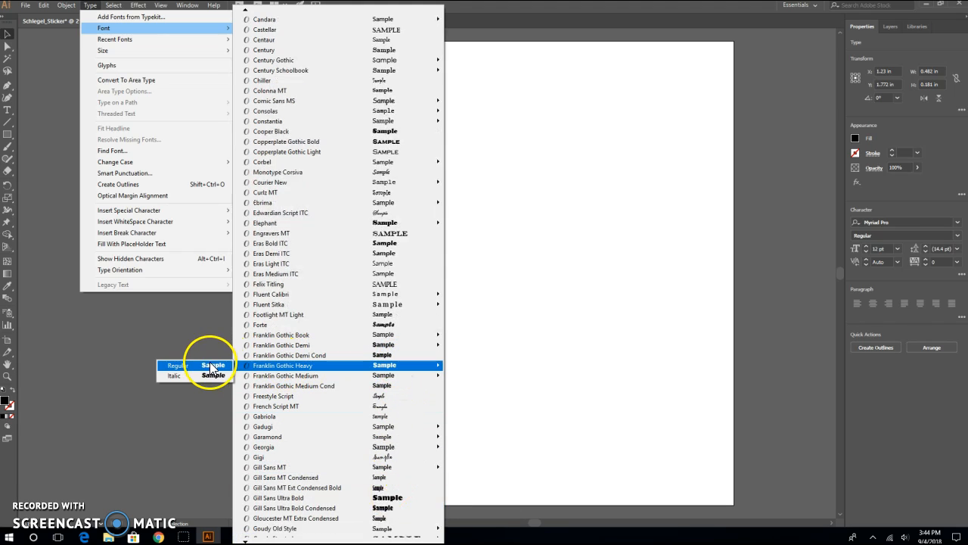
pyautogui.click(208, 365)
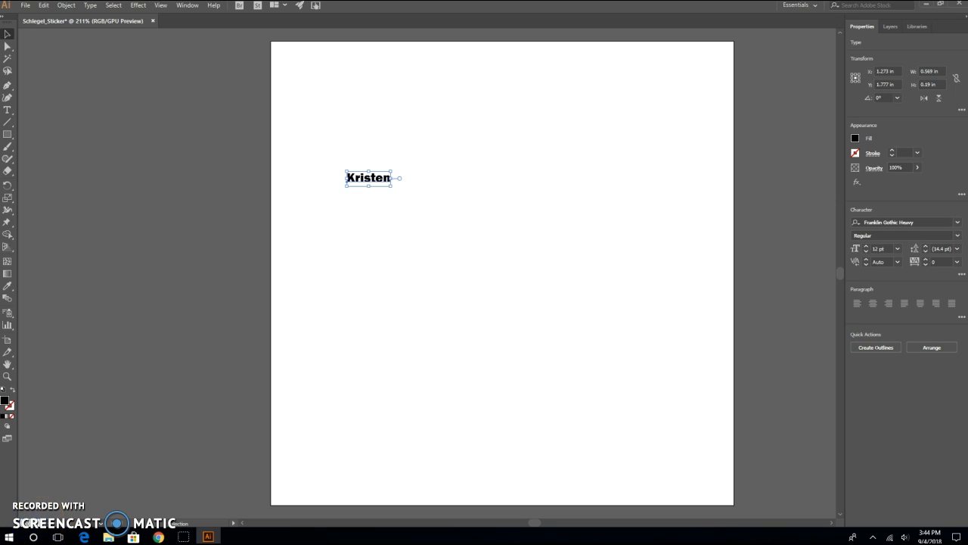
# - Set the text's font size to 150 pt
pyautogui.hotkey('ctrl', '1')
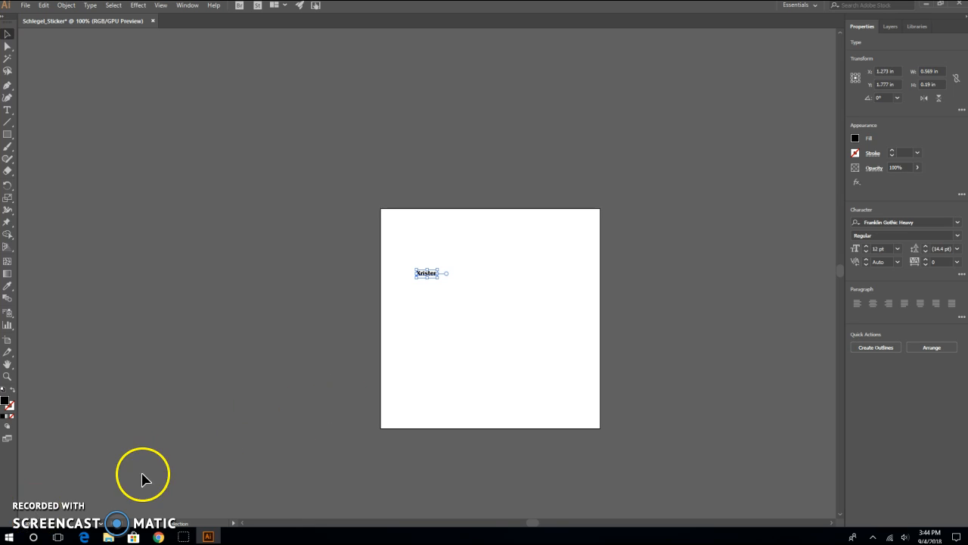
pyautogui.click(49, 523)
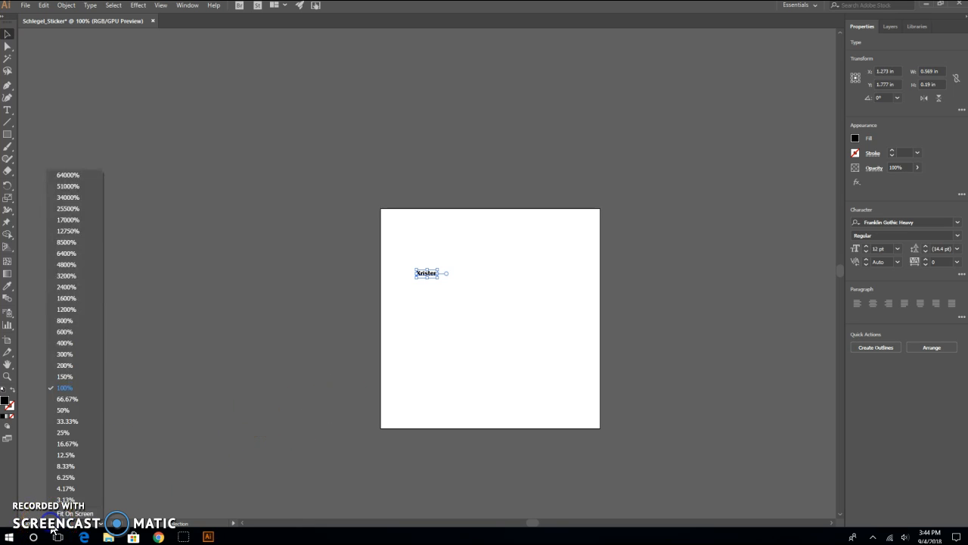
pyautogui.click(64, 365)
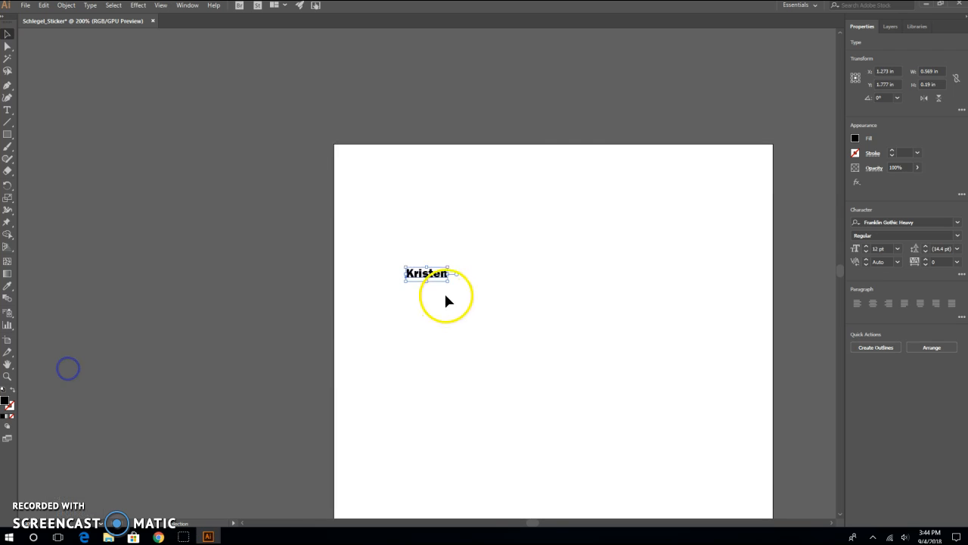
pyautogui.scroll(-3, 840, 271)
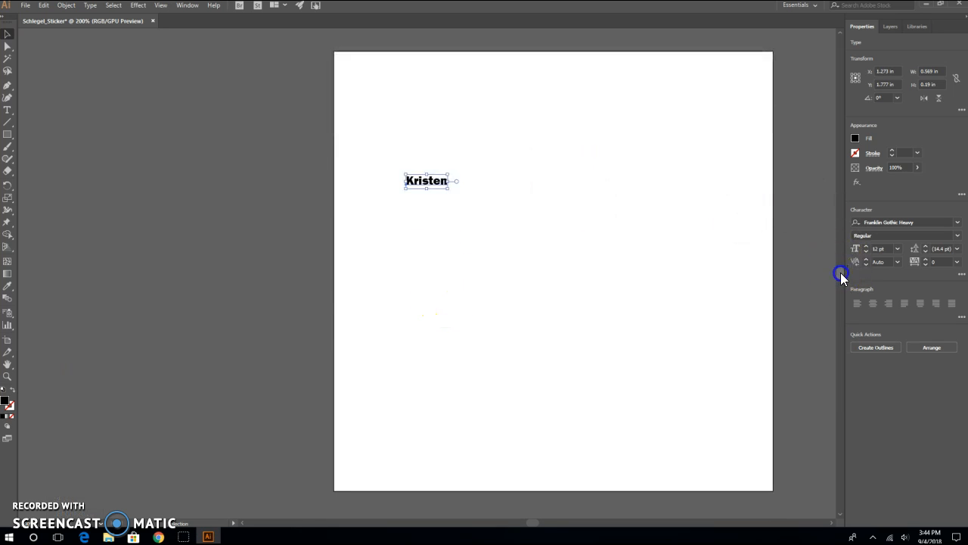
pyautogui.click(89, 6)
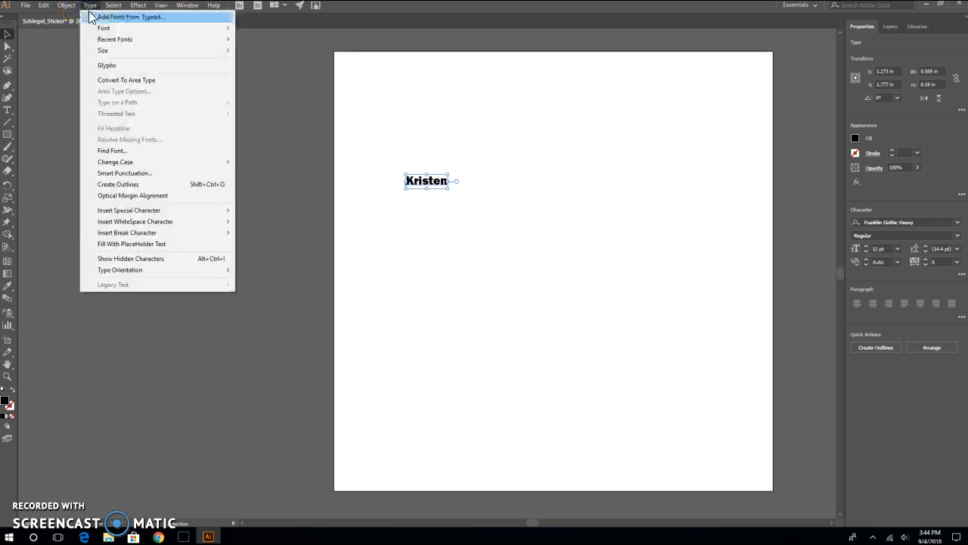
pyautogui.moveTo(106, 56)
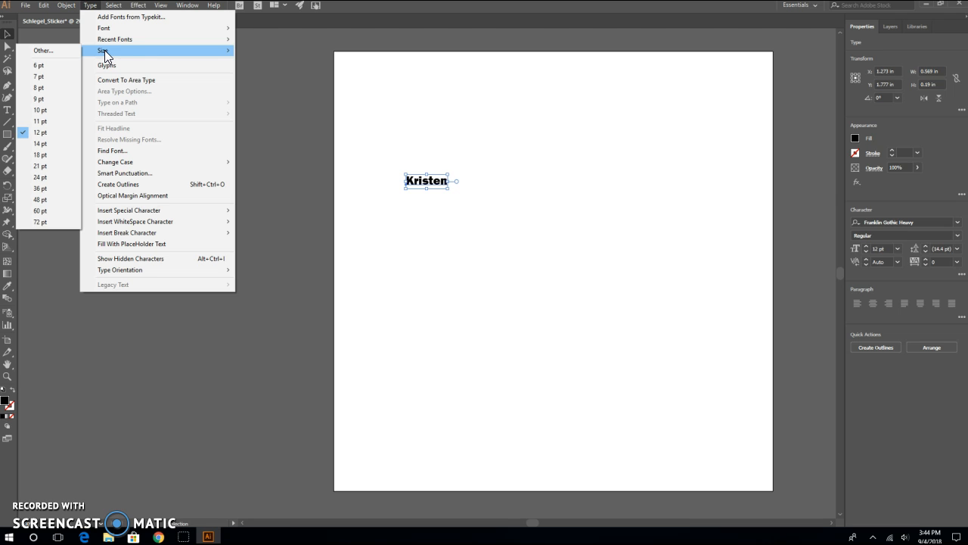
pyautogui.click(91, 6)
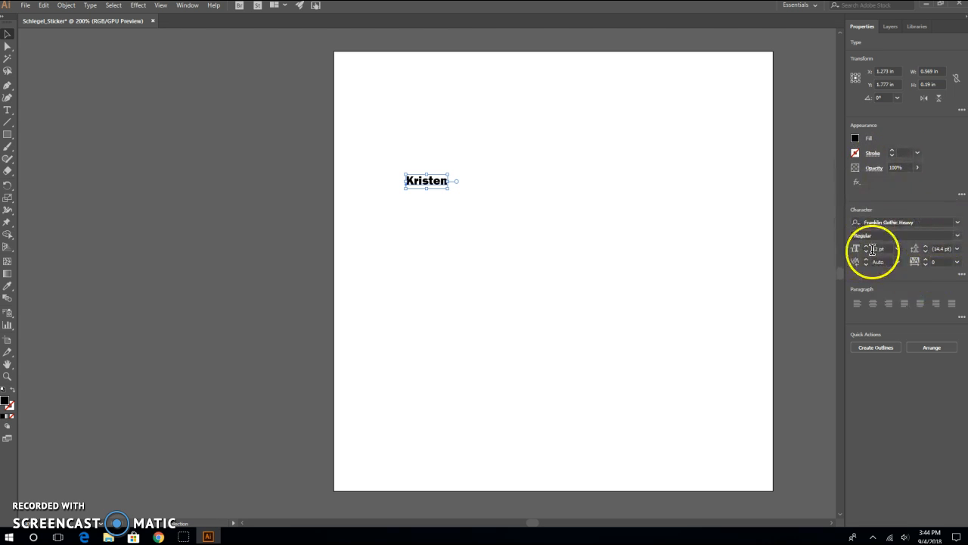
pyautogui.moveTo(892, 249); pyautogui.dragTo(873, 248)
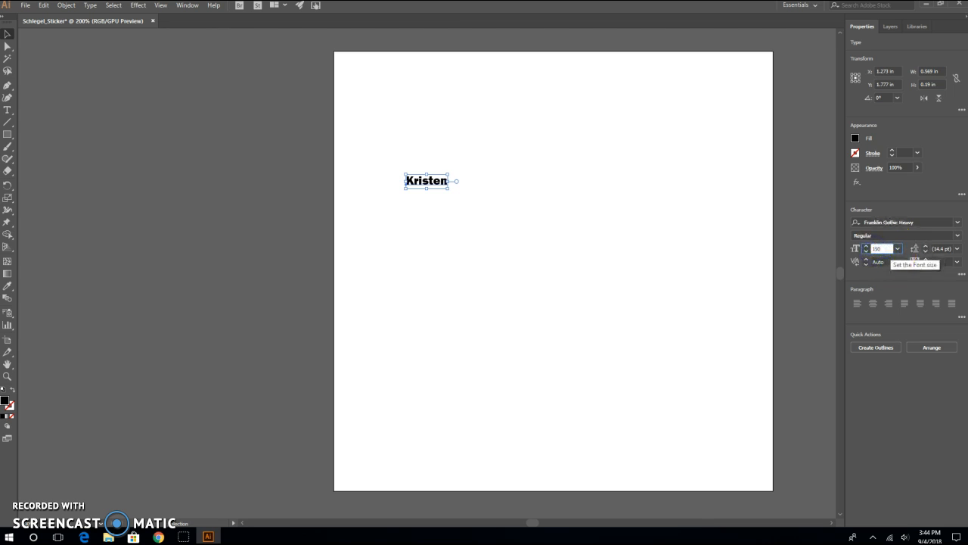
pyautogui.write('150')
pyautogui.press('Return')
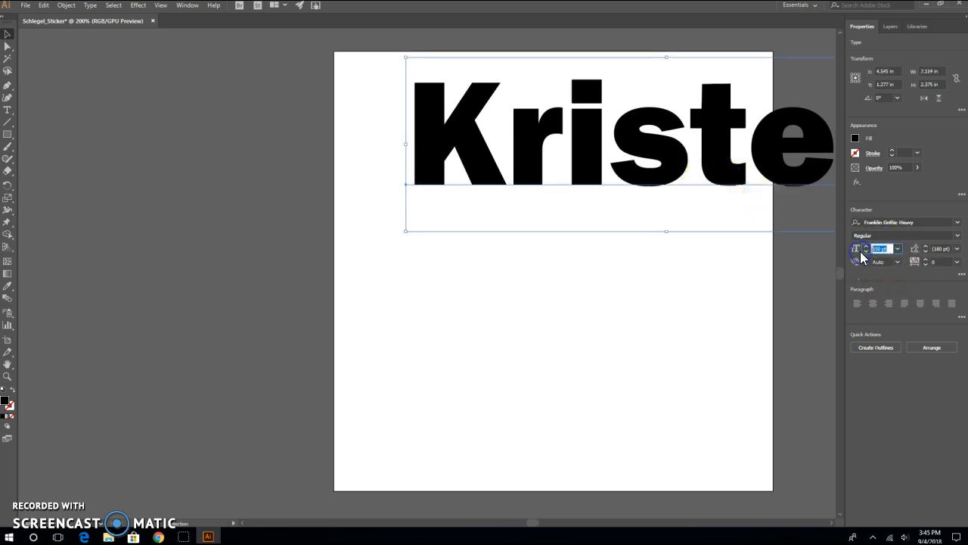
# - Reduce the font size to 100 pt and move the text to the middle of the artboard
pyautogui.write('100')
pyautogui.press('Return')
pyautogui.click(604, 168)
pyautogui.moveTo(604, 168); pyautogui.dragTo(582, 268)
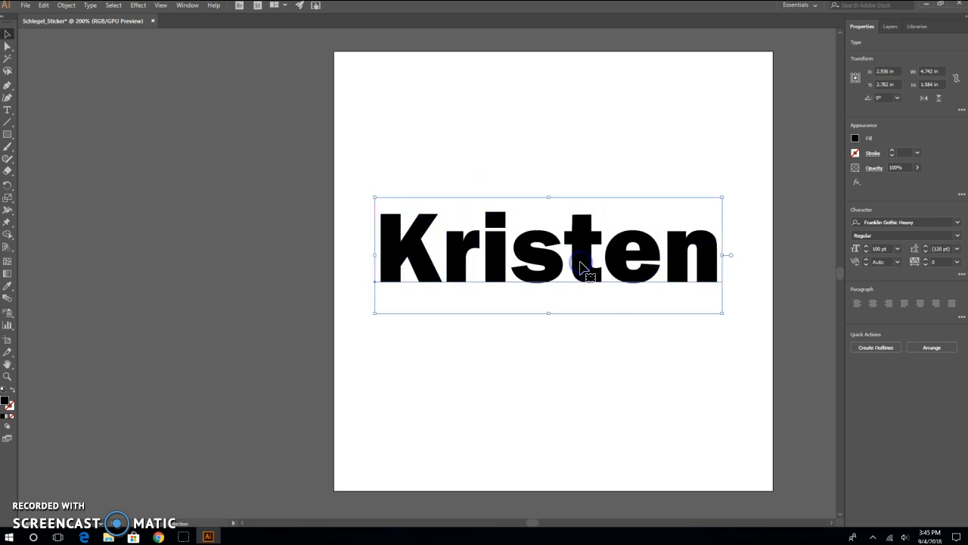
pyautogui.click(632, 377)
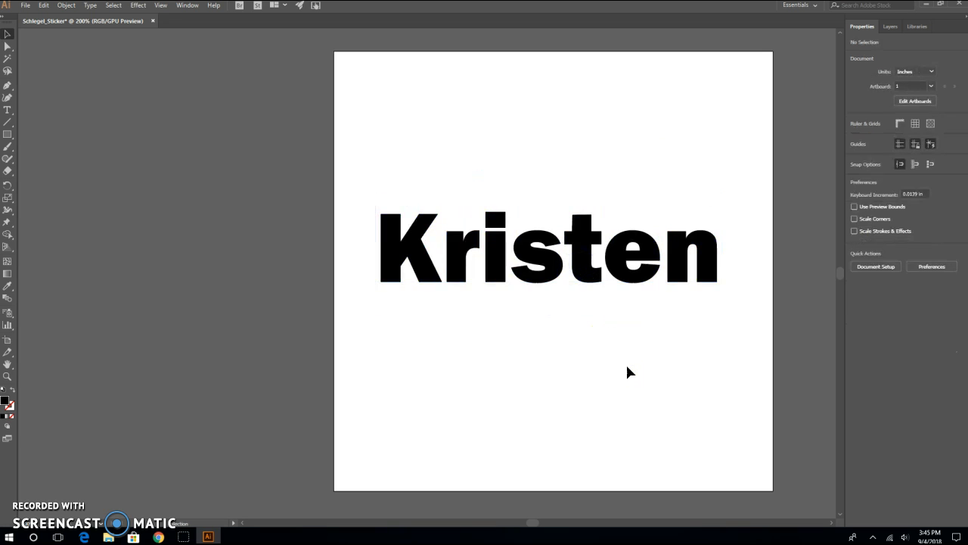
# - Set the text's fill color to red
pyautogui.click(584, 282)
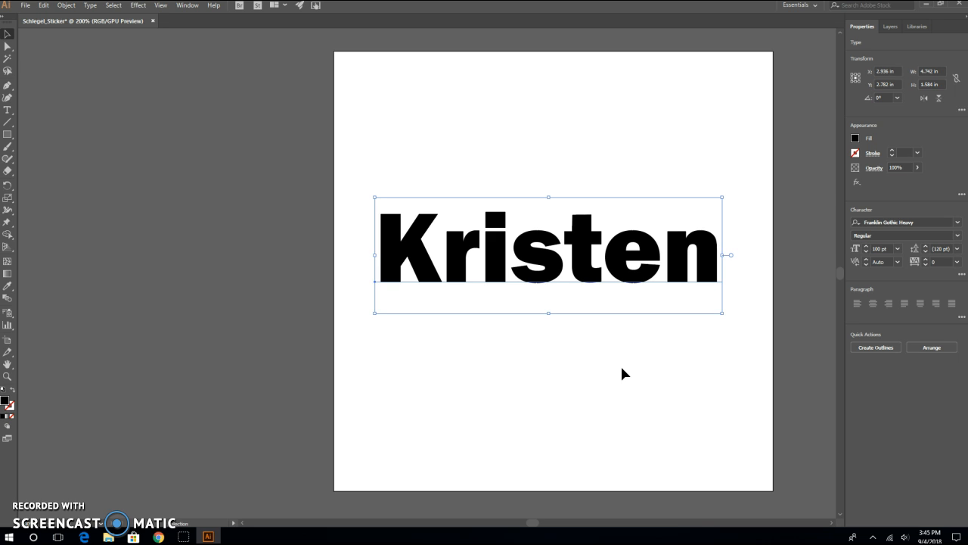
pyautogui.click(855, 139)
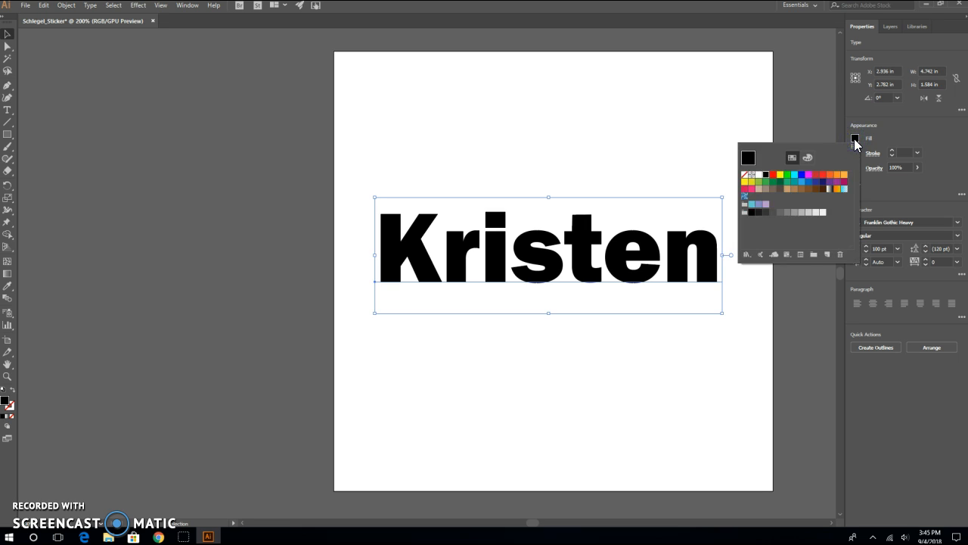
pyautogui.click(823, 175)
pyautogui.click(885, 138)
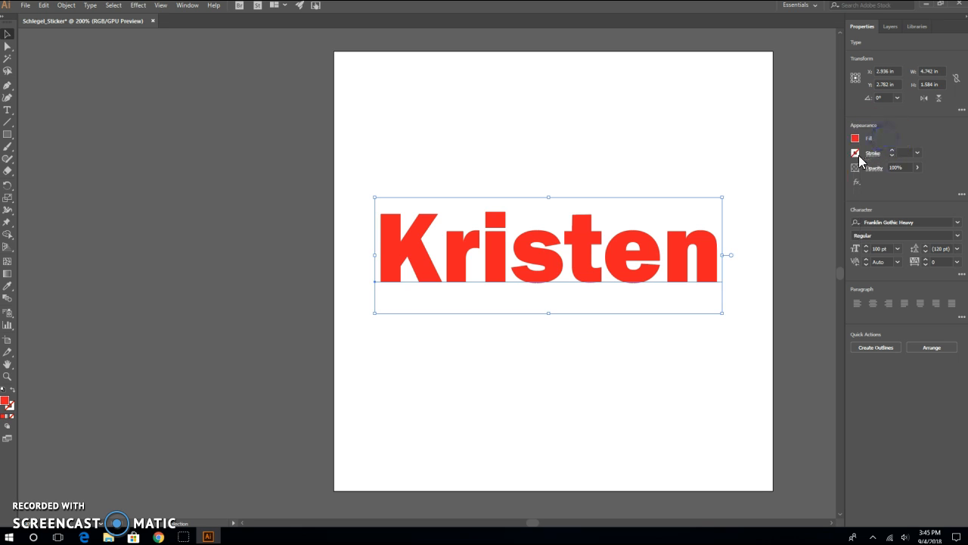
# - Give the text a red 1 pt stroke
pyautogui.click(856, 153)
pyautogui.click(772, 190)
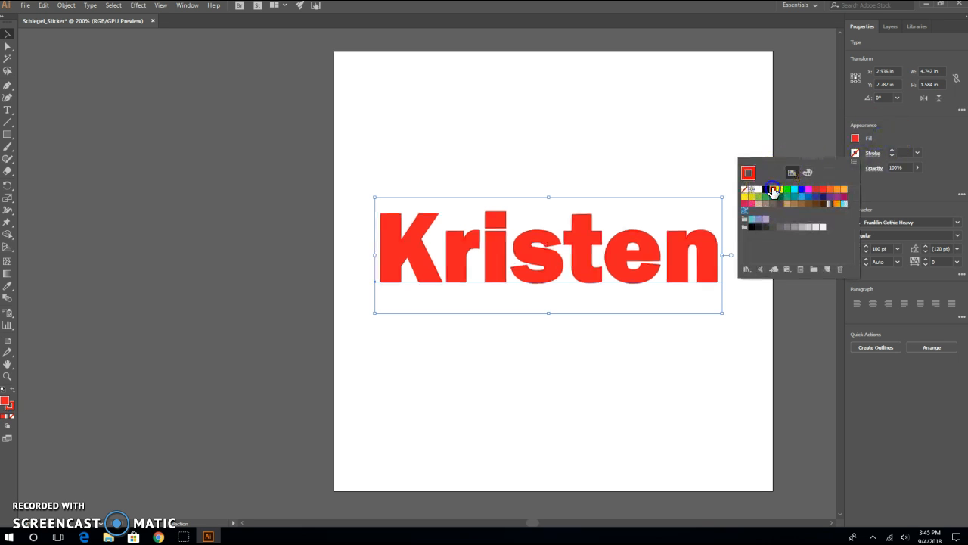
pyautogui.click(882, 135)
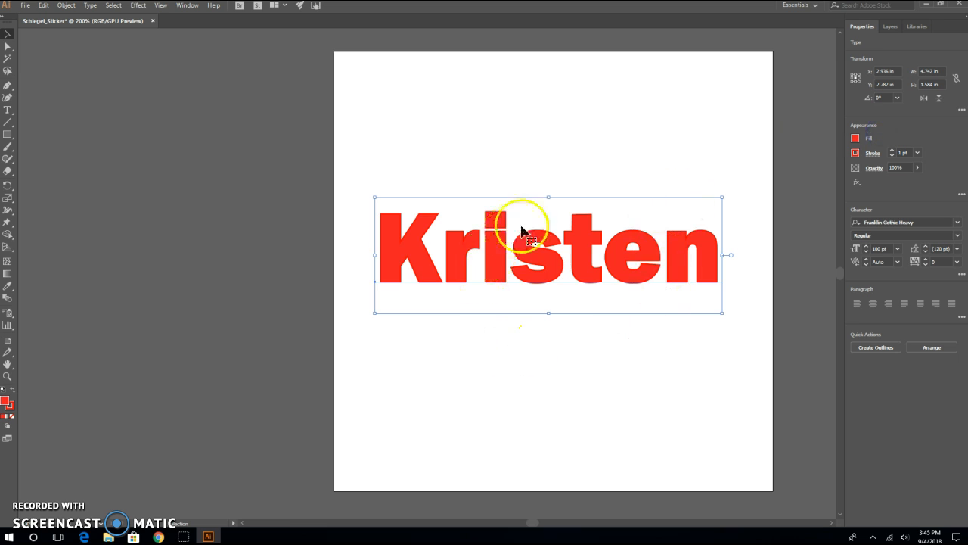
pyautogui.click(567, 170)
pyautogui.click(582, 278)
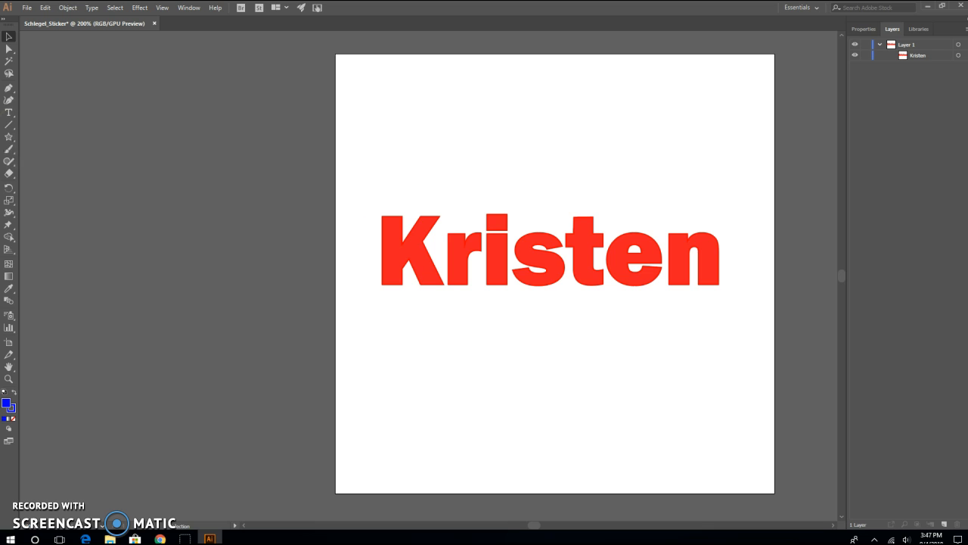
pyautogui.click(15, 145)
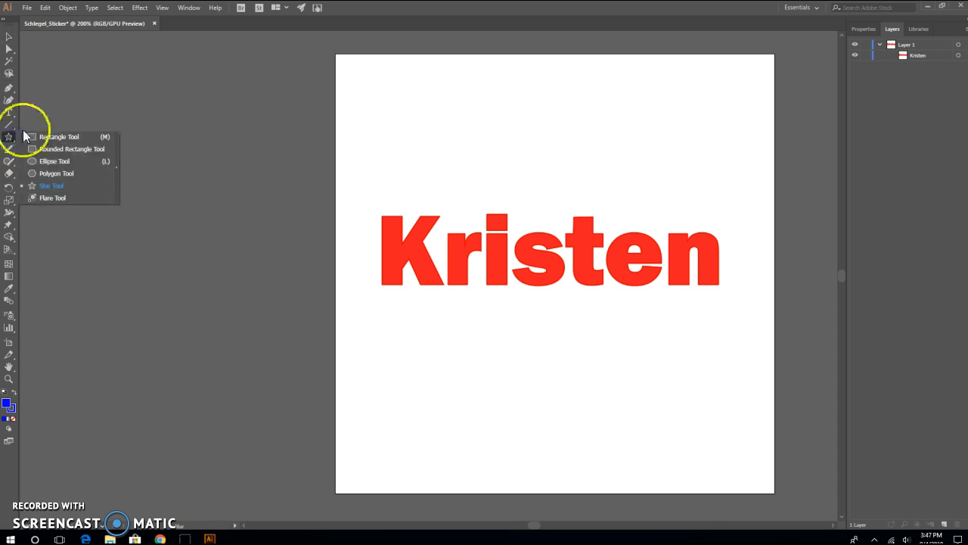
pyautogui.click(7, 138)
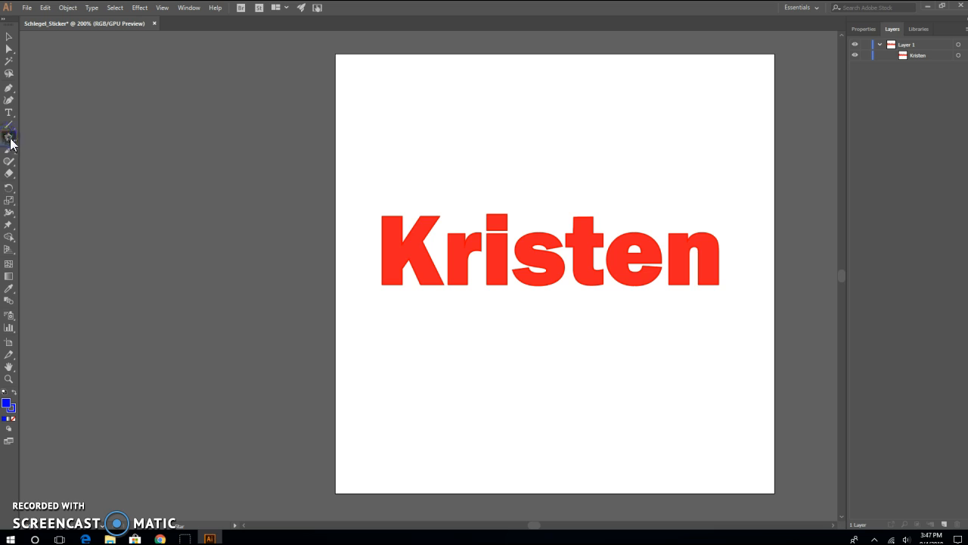
pyautogui.click(14, 146)
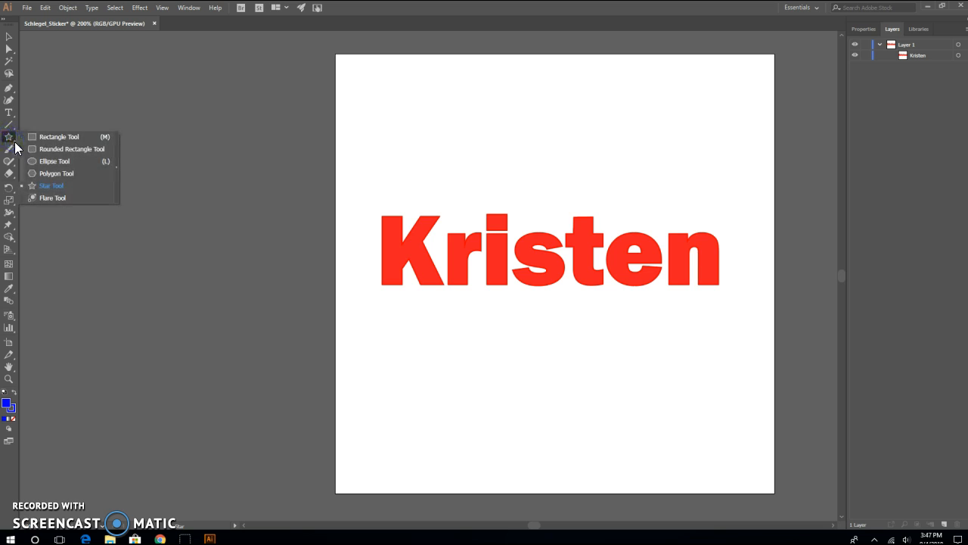
pyautogui.click(47, 187)
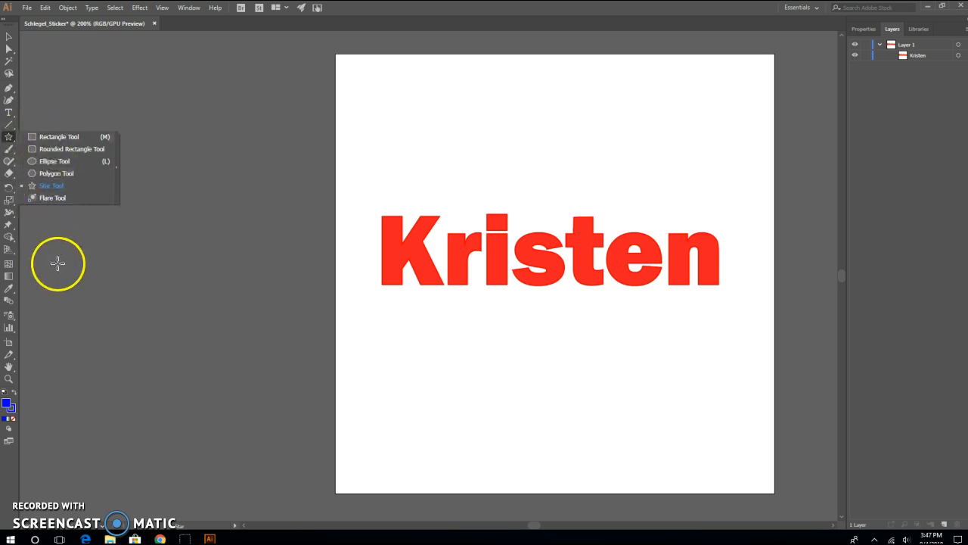
pyautogui.click(8, 37)
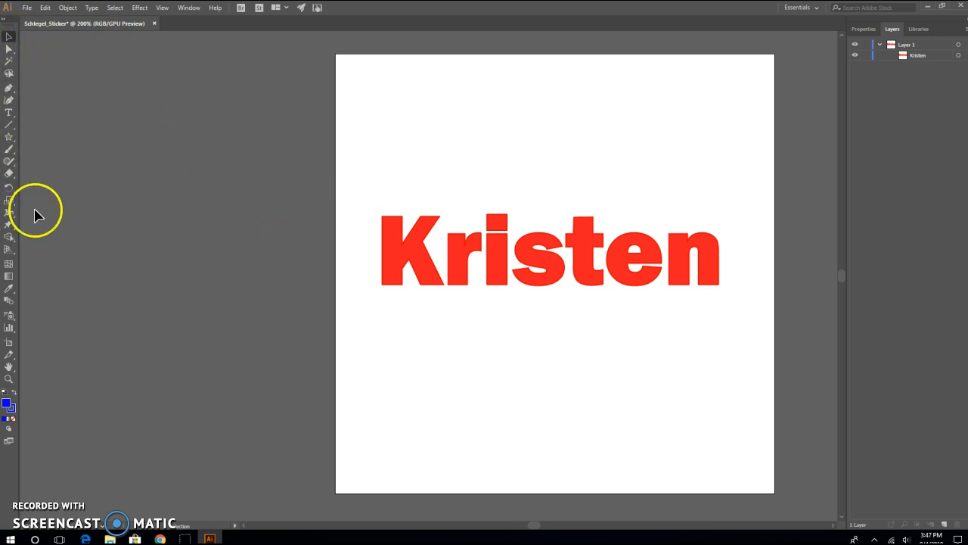
# - Add a new layer and move it below the layer containing the name text
pyautogui.click(913, 56)
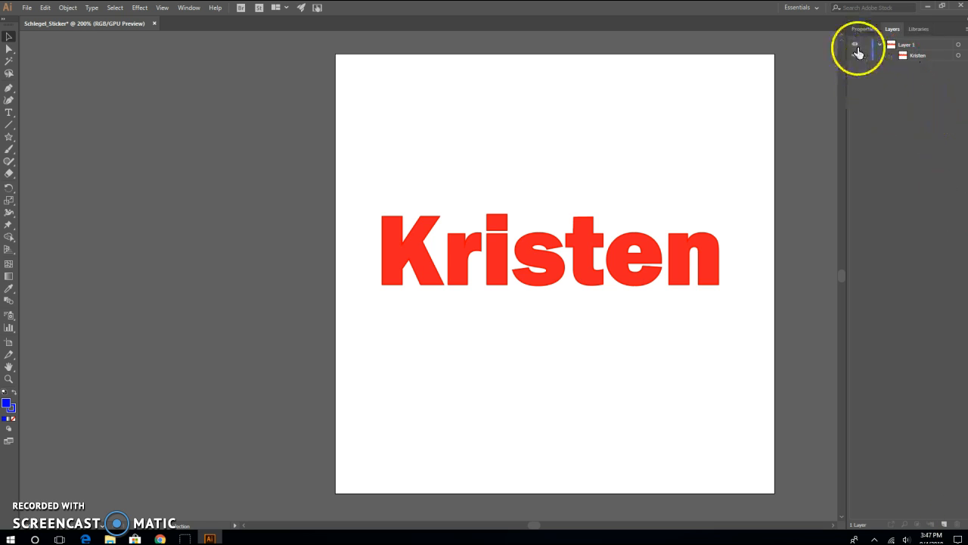
pyautogui.click(945, 524)
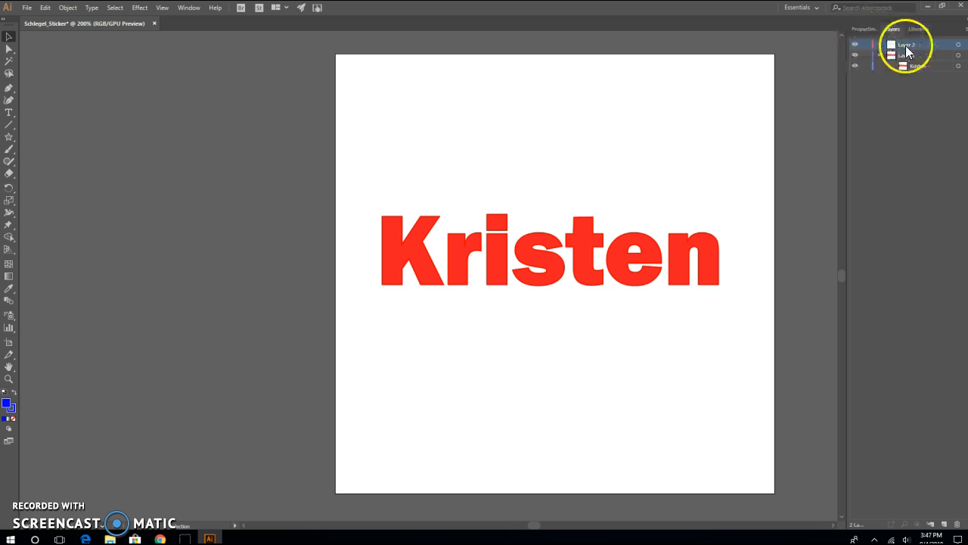
pyautogui.moveTo(865, 46)
pyautogui.mouseDown()
pyautogui.moveTo(867, 78)
pyautogui.moveTo(867, 44)
pyautogui.mouseUp()
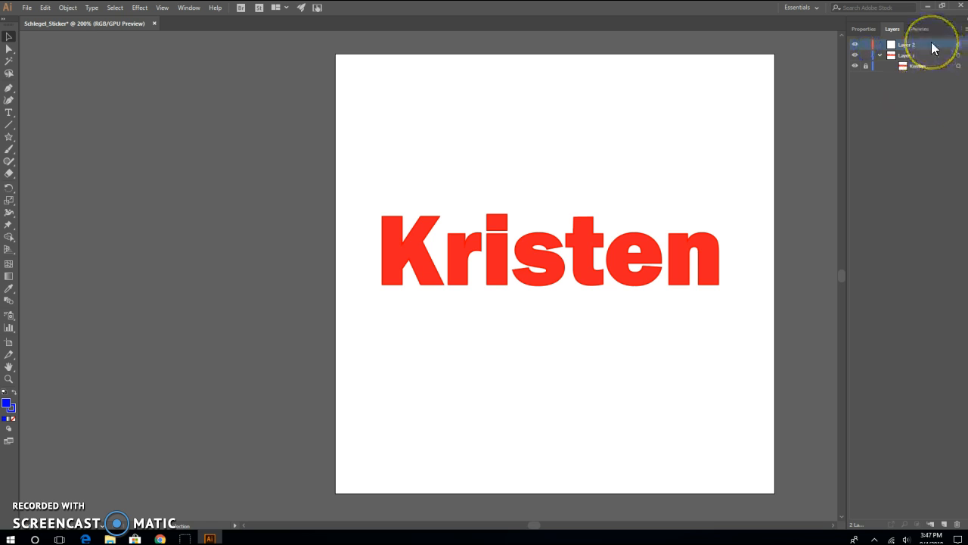
pyautogui.click(867, 65)
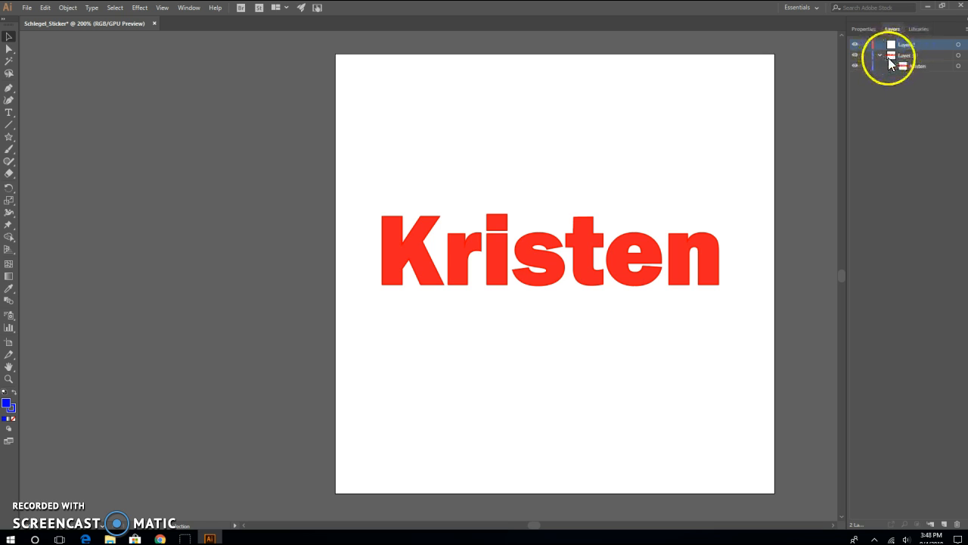
pyautogui.click(935, 161)
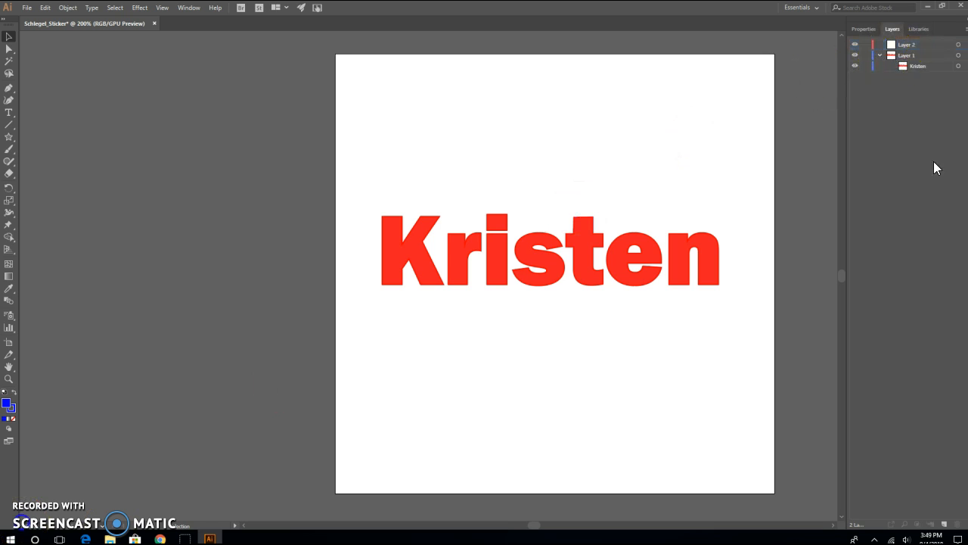
pyautogui.click(930, 45)
pyautogui.moveTo(930, 47); pyautogui.dragTo(928, 82)
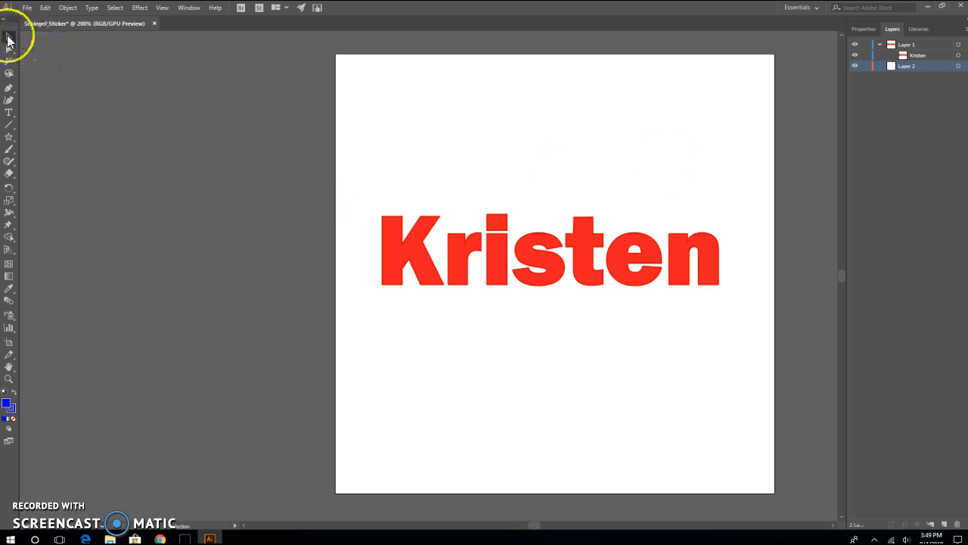
# - Draw a blue five-point star about 2.7 in tall overlapping the upper left of the name
pyautogui.click(9, 140)
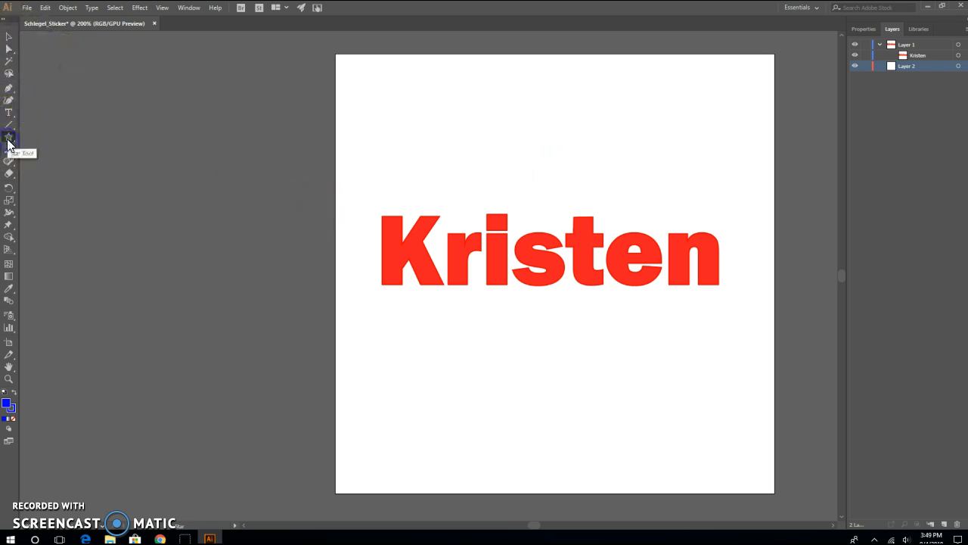
pyautogui.moveTo(450, 152); pyautogui.dragTo(527, 222)
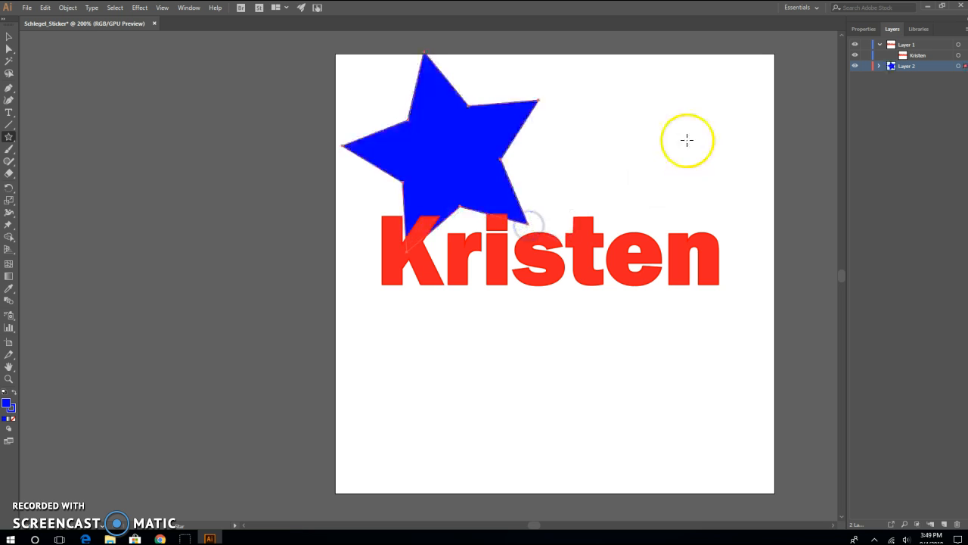
pyautogui.click(862, 29)
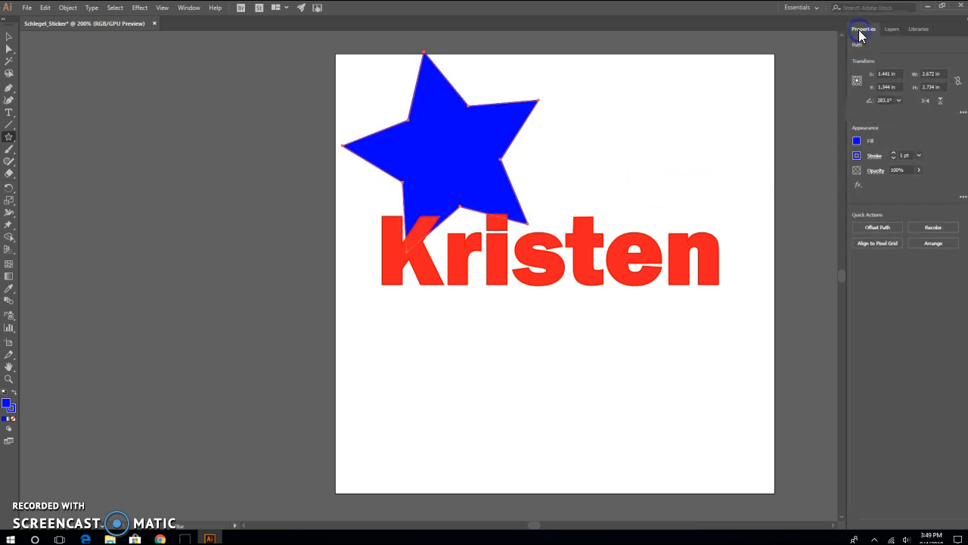
# - Move the star down so it sits behind the first letters of the name
pyautogui.click(8, 37)
pyautogui.moveTo(447, 156)
pyautogui.mouseDown()
pyautogui.moveTo(459, 218)
pyautogui.moveTo(474, 210)
pyautogui.moveTo(456, 239)
pyautogui.moveTo(445, 174)
pyautogui.mouseUp()
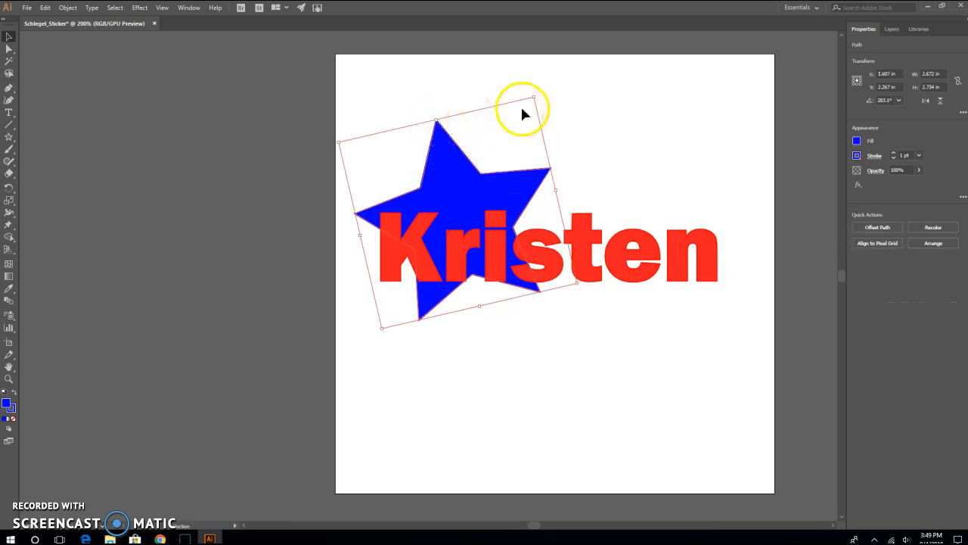
pyautogui.moveTo(459, 177); pyautogui.dragTo(453, 179)
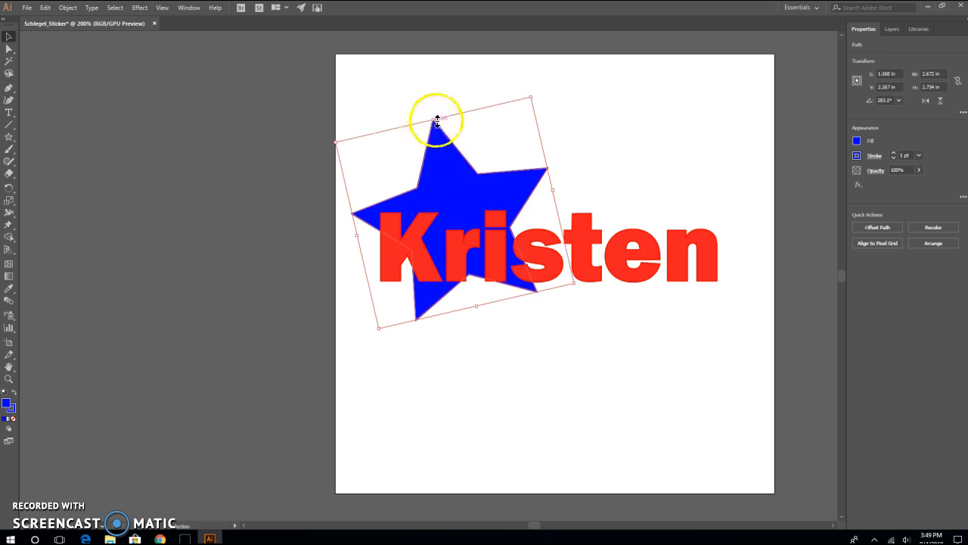
# - Rotate the star to an angle of about 299°
pyautogui.click(519, 97)
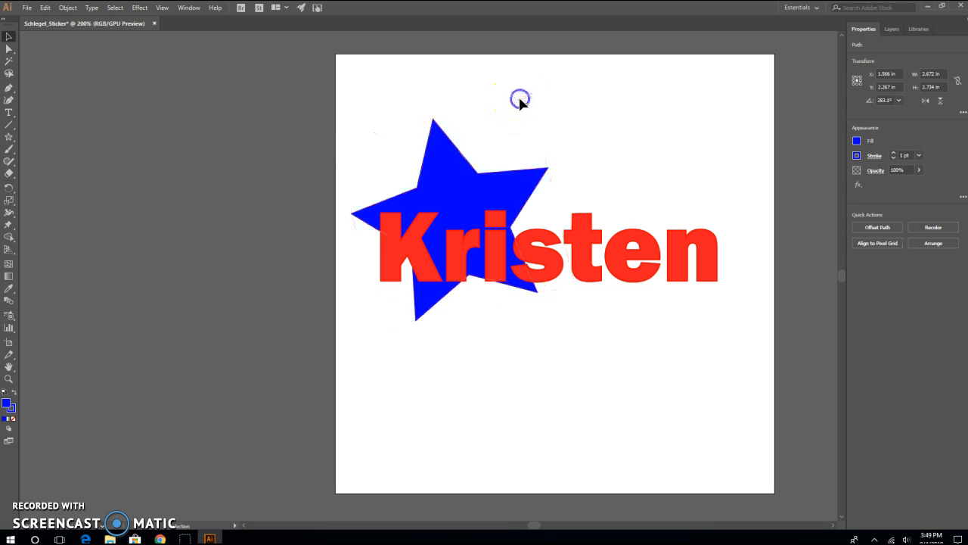
pyautogui.click(456, 173)
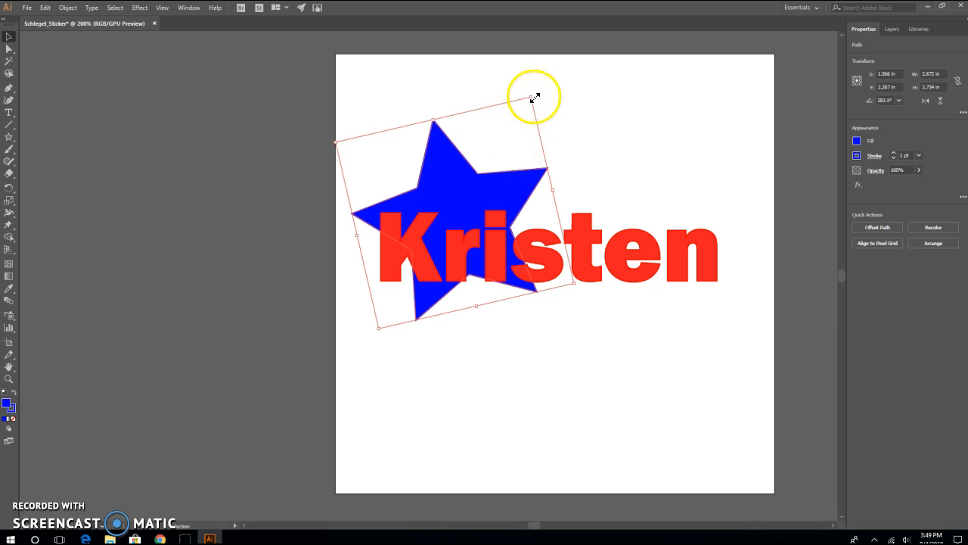
pyautogui.moveTo(528, 97); pyautogui.dragTo(491, 88)
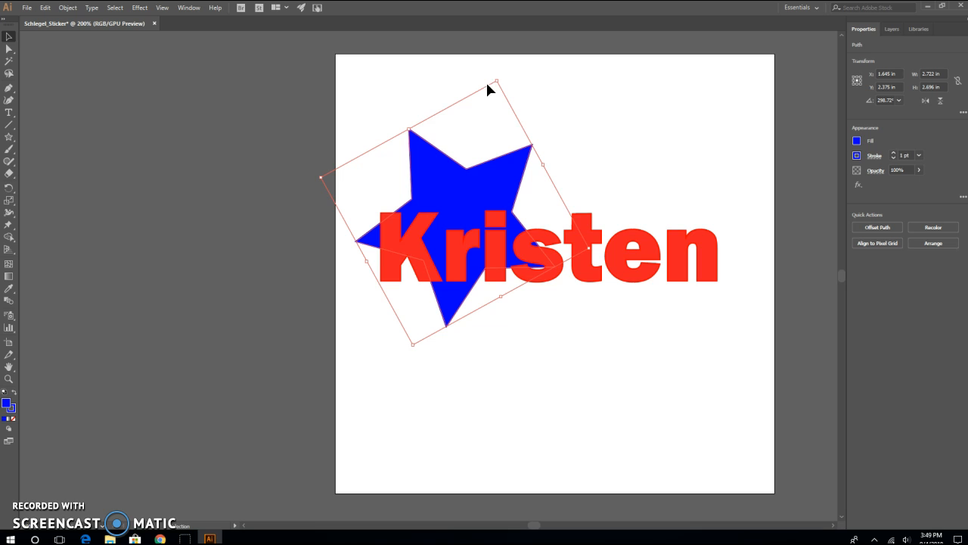
pyautogui.click(606, 166)
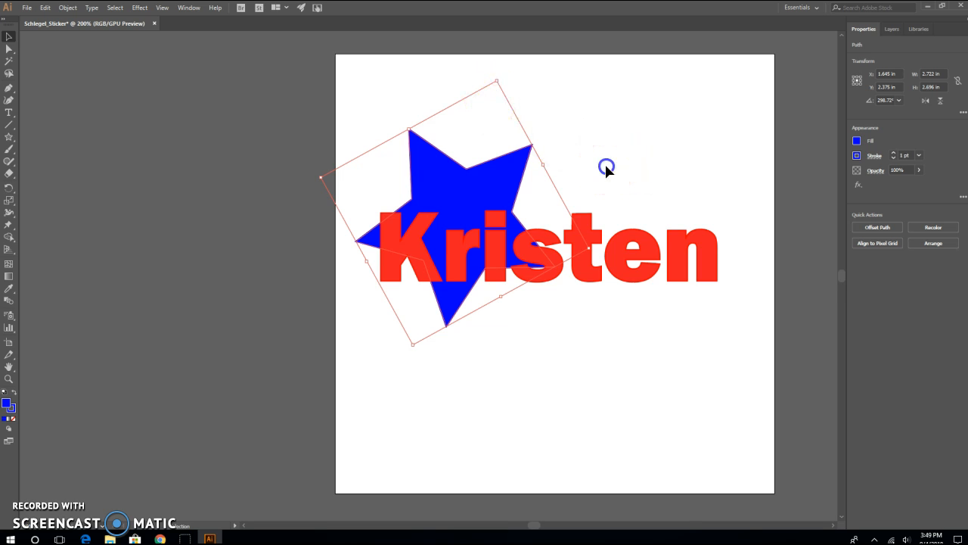